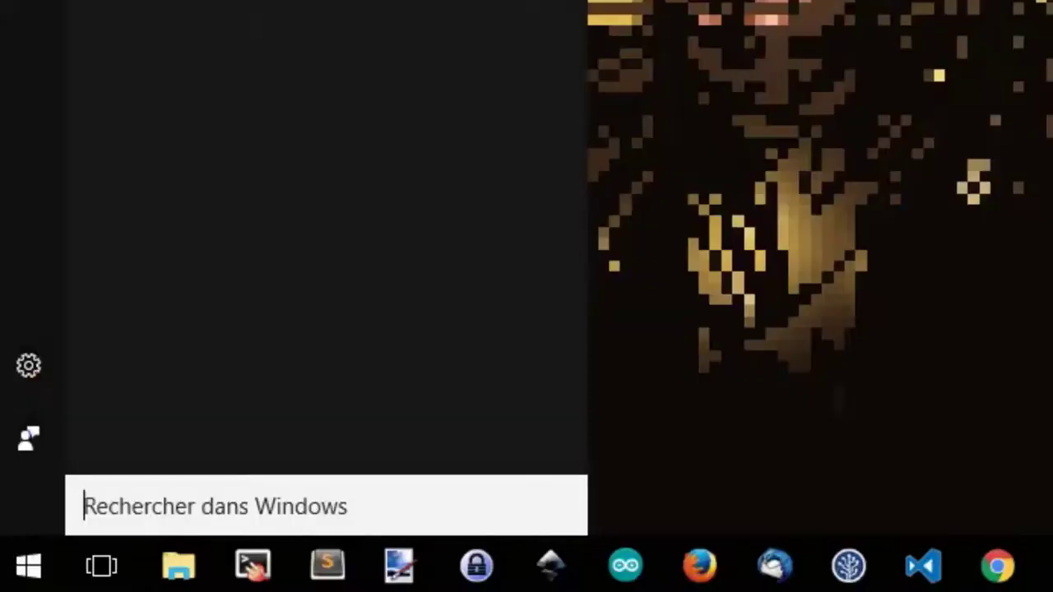
Step: Search vse.madnerd.org from the Start menu and open it in the browser
text(vs)
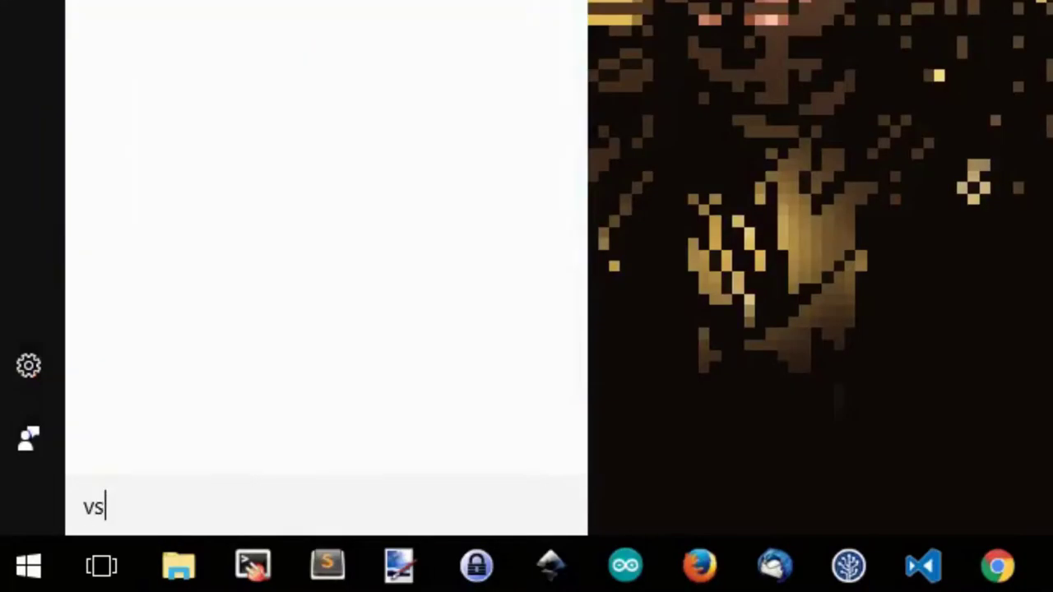
text(e.madnerd.org)
key(Return)
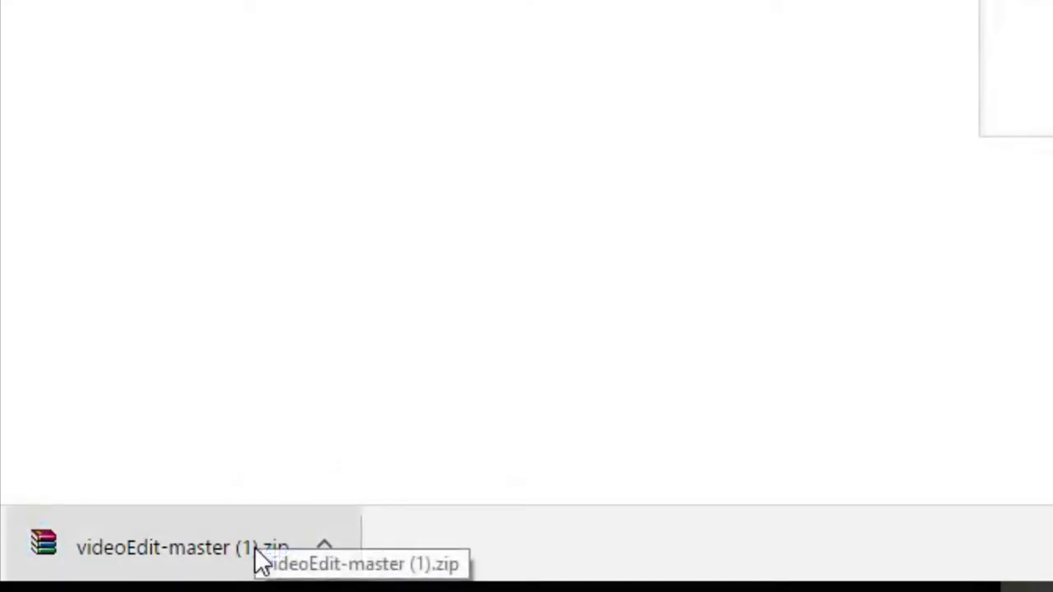
Step: Open minimal_vse.blend from the videoEdit-master folder of the downloaded zip in WinRAR
click(254, 548)
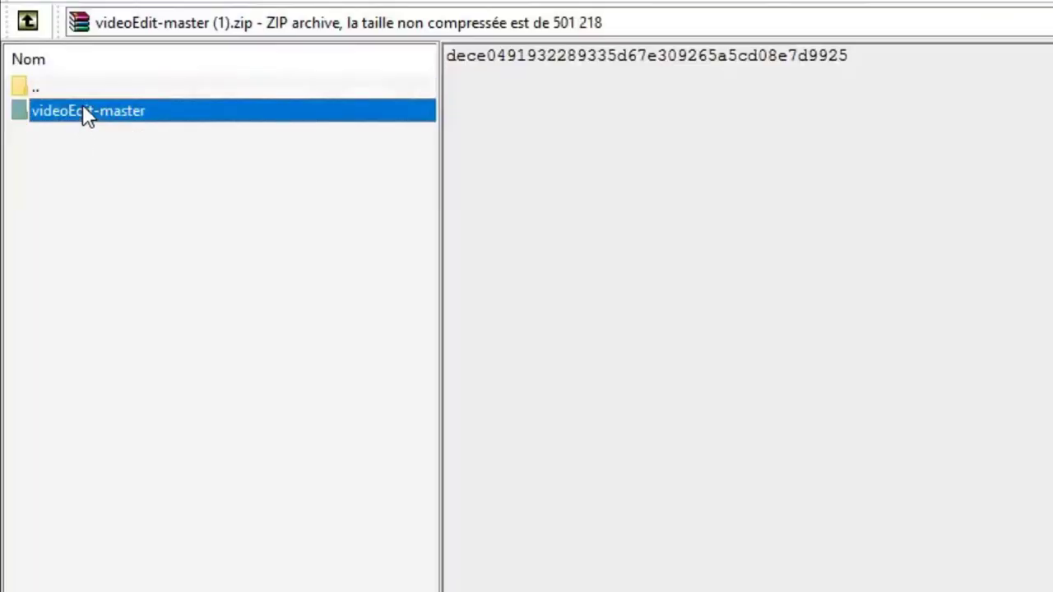
double_click(83, 108)
double_click(87, 138)
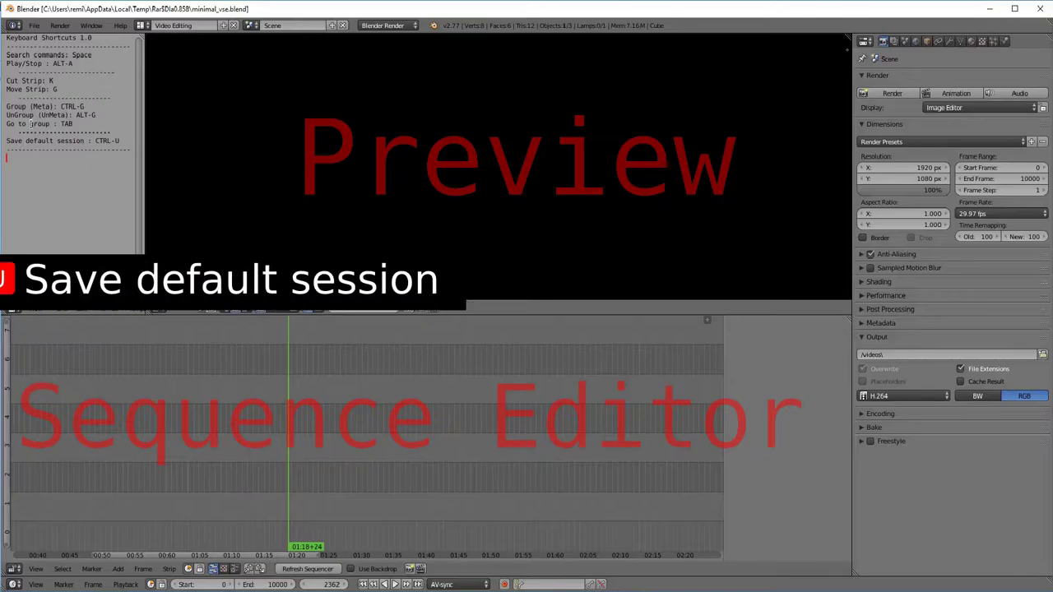
Step: Save the current Video Editing layout as Blender's startup file with Ctrl+U
key(ctrl+u)
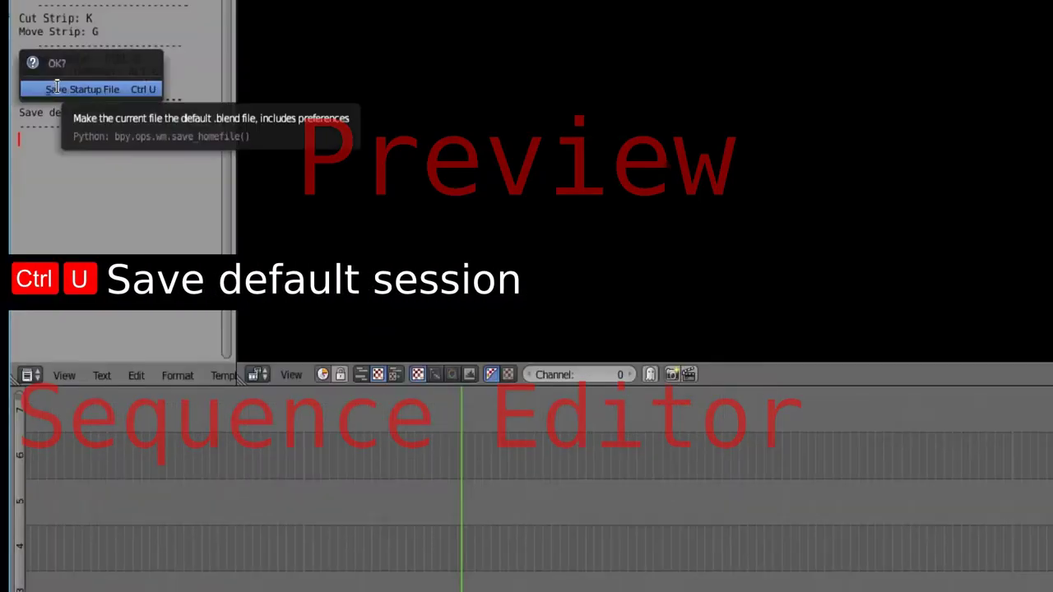
click(74, 87)
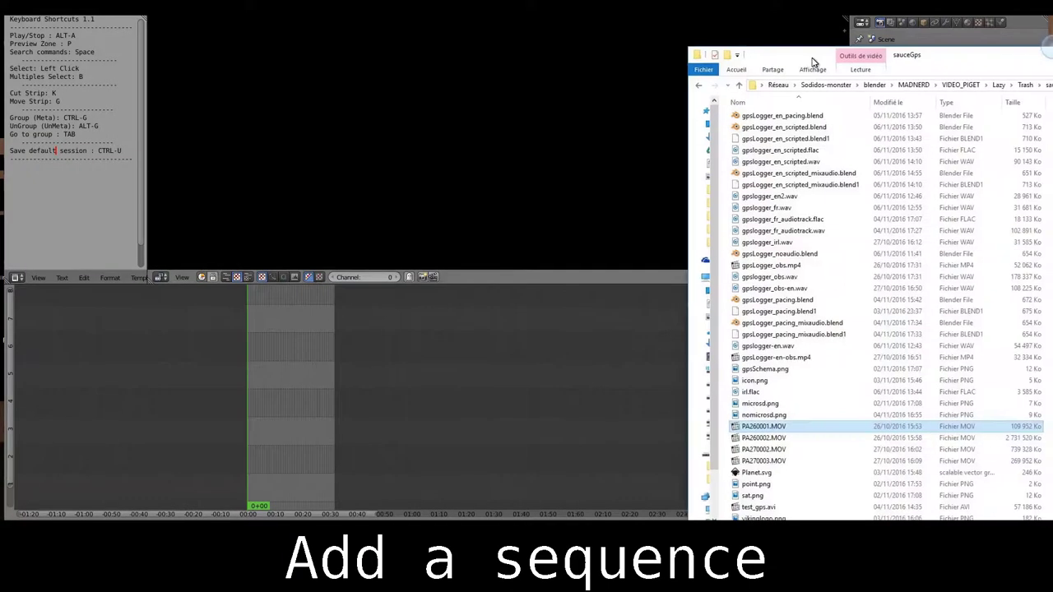
Step: Drop PA260001.MOV into the sequencer, play it back, and box a preview zone around both strips
drag(740, 427, 218, 457)
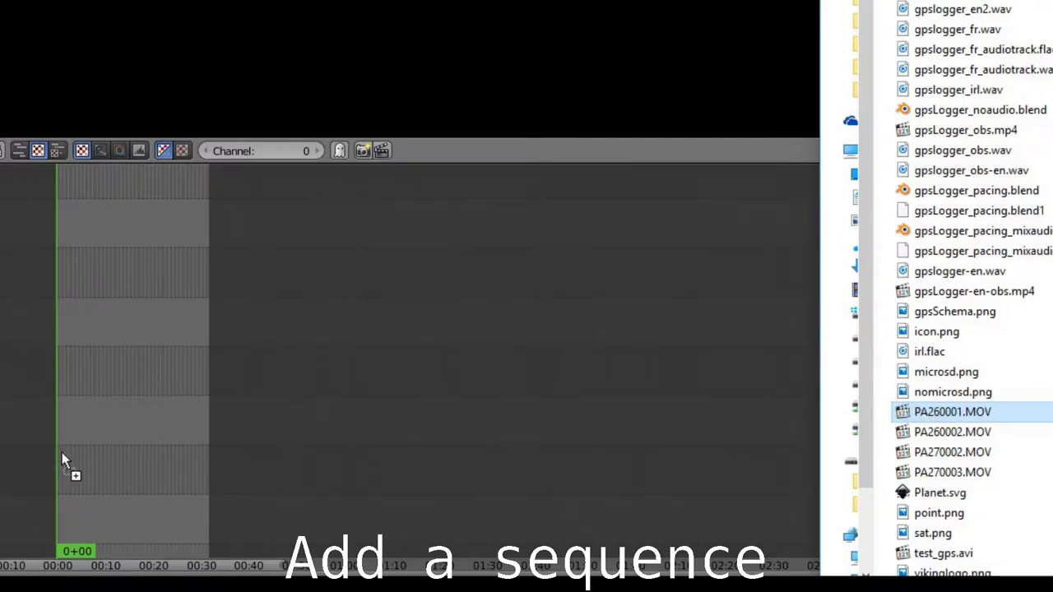
drag(4, 465, 91, 485)
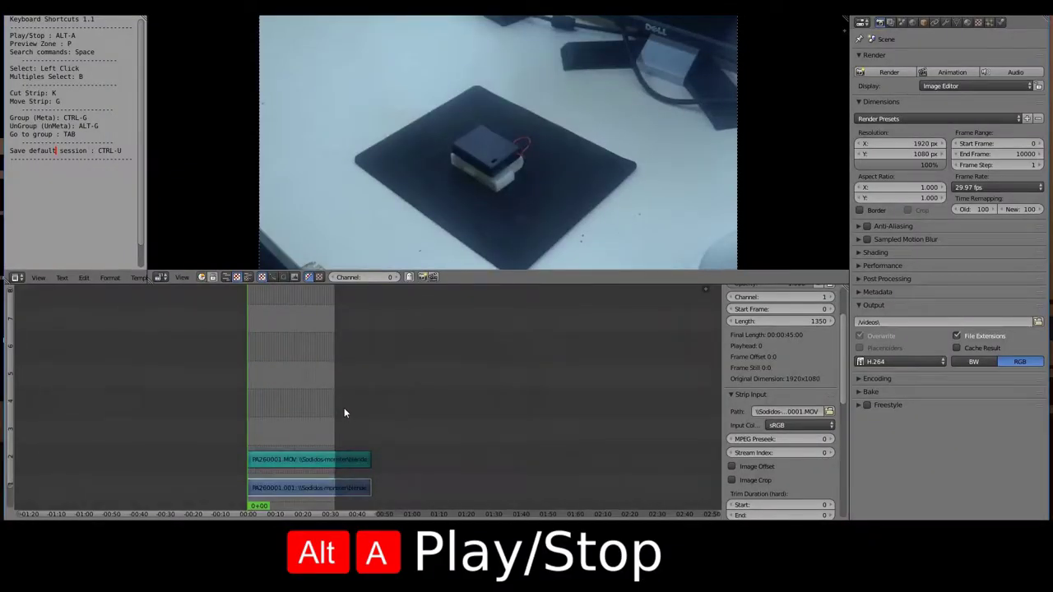
key(alt+a)
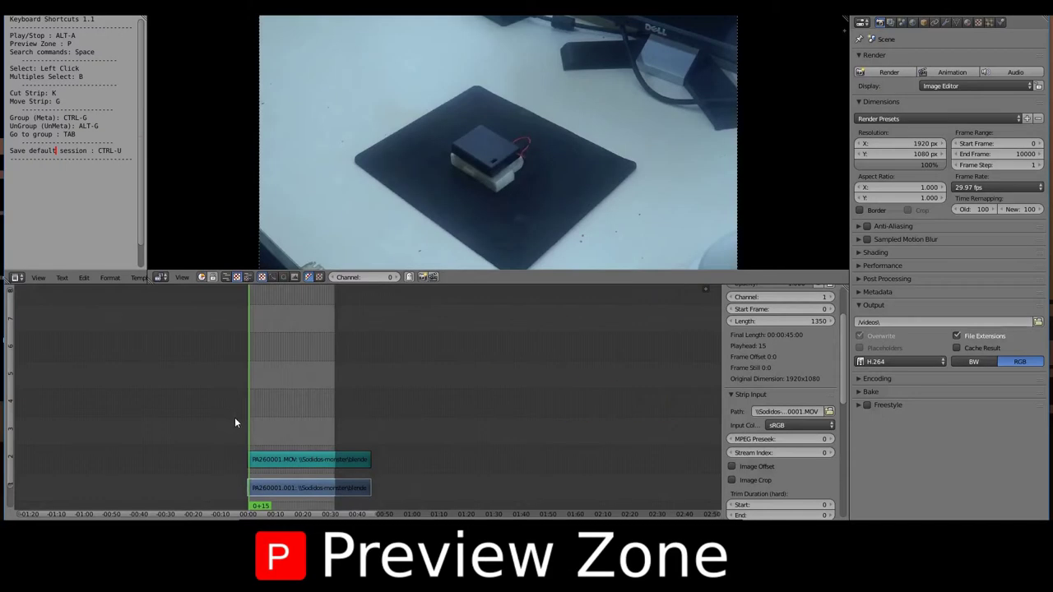
key(p)
drag(27, 310, 402, 497)
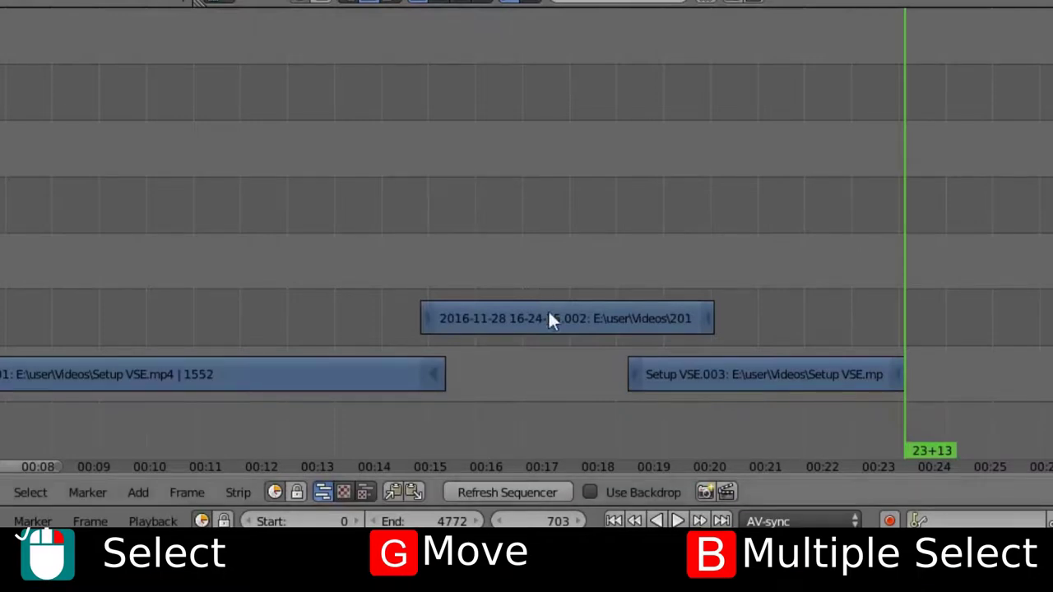
Step: Extend the Setup VSE.mp4 strip's end to where Setup VSE.003 begins, with the playhead at frame 412
click(356, 325)
right_click(376, 370)
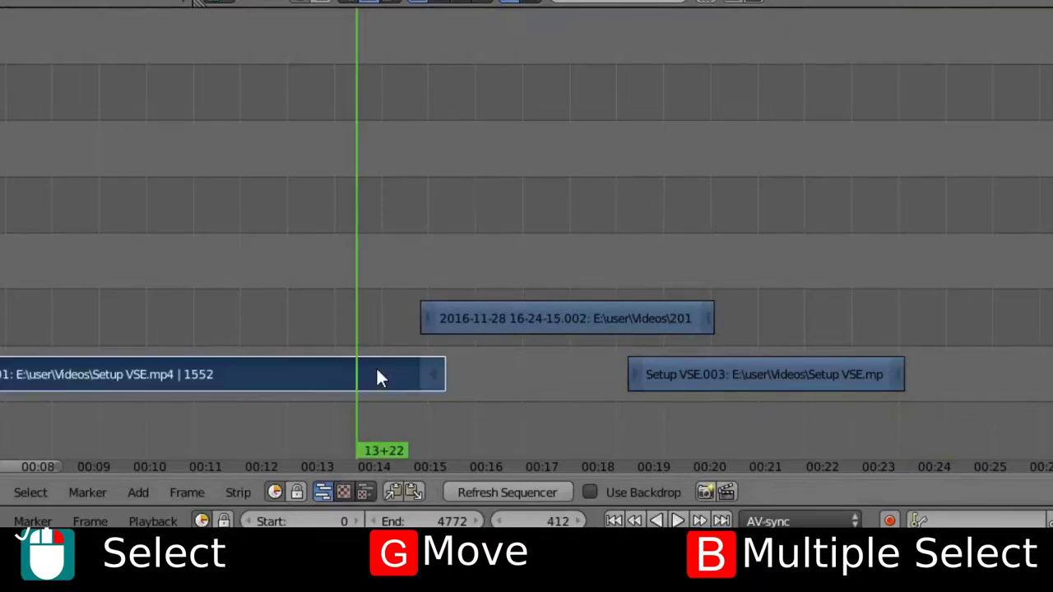
key(g)
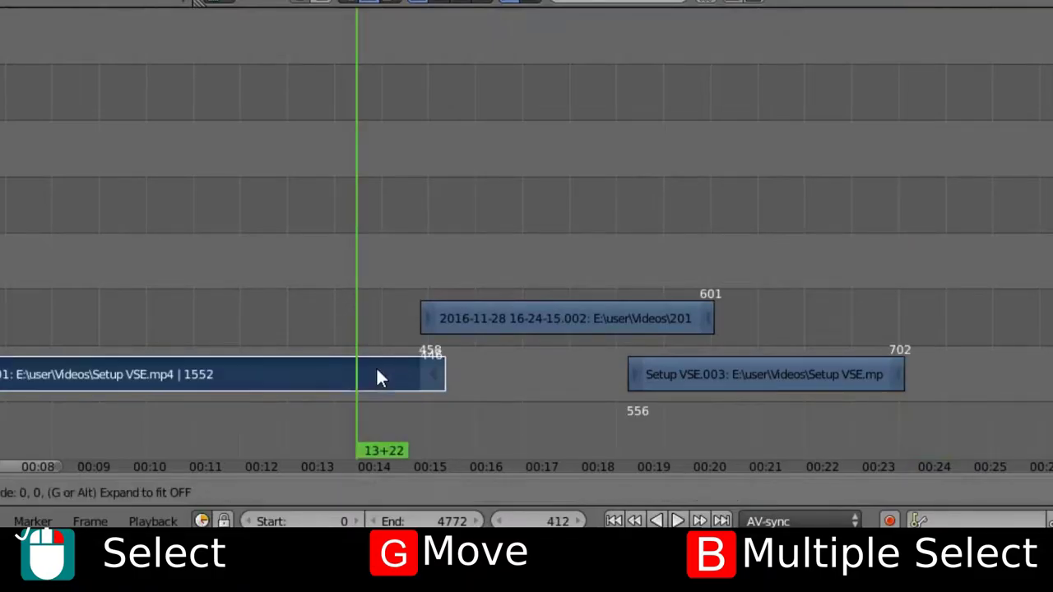
click(630, 367)
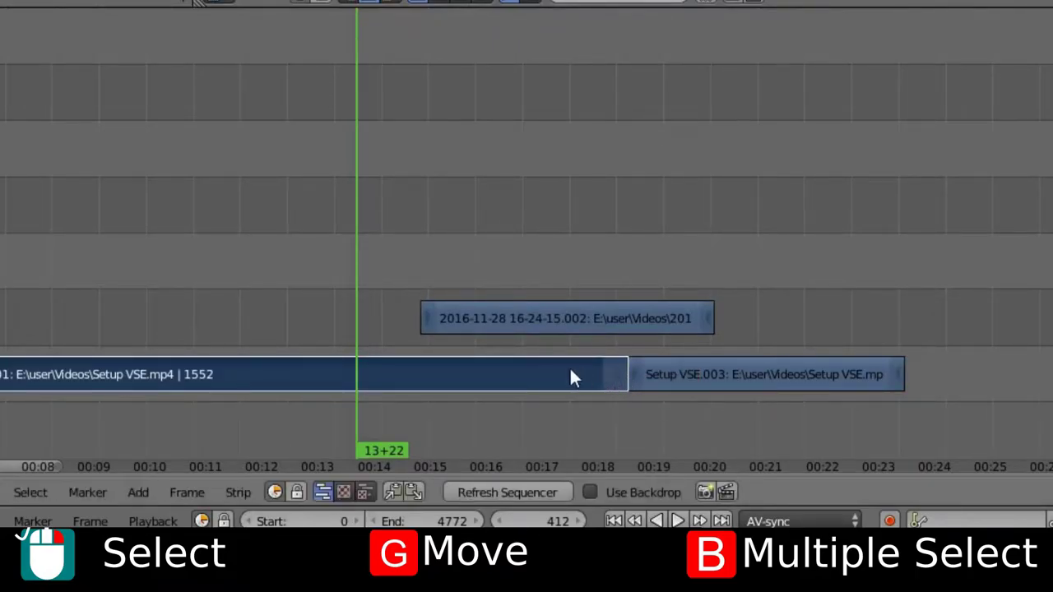
Step: Move the 2016-11-28 strip after Setup VSE.003 on the lower channel
right_click(659, 381)
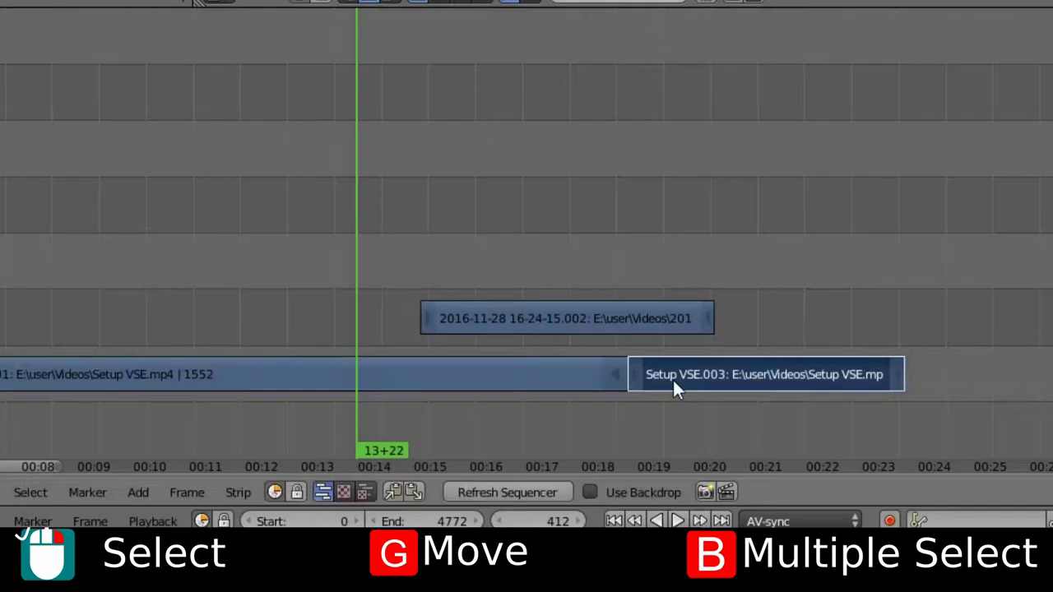
right_click(573, 325)
key(g)
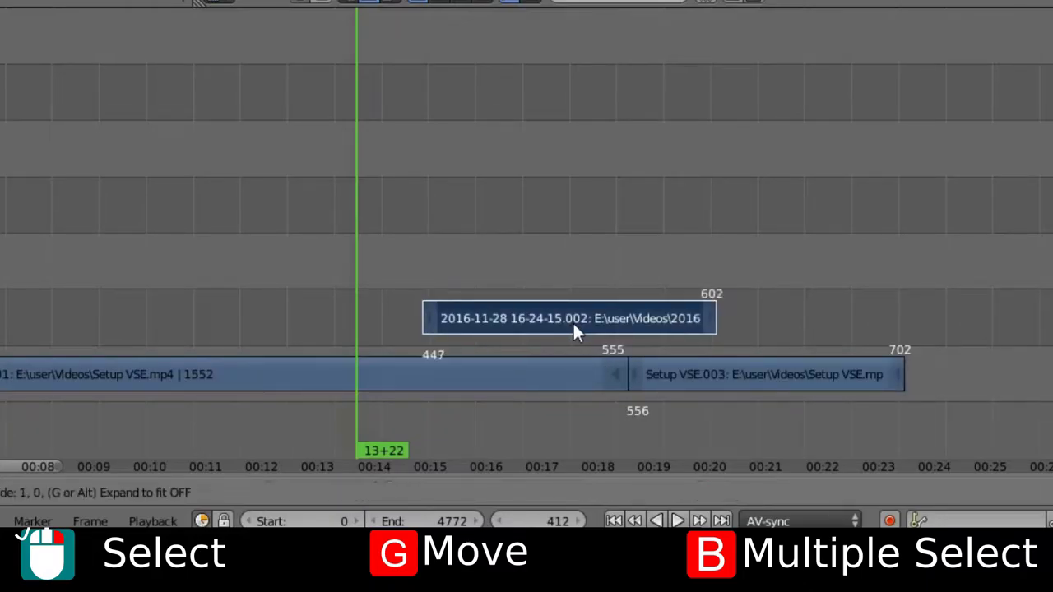
click(883, 381)
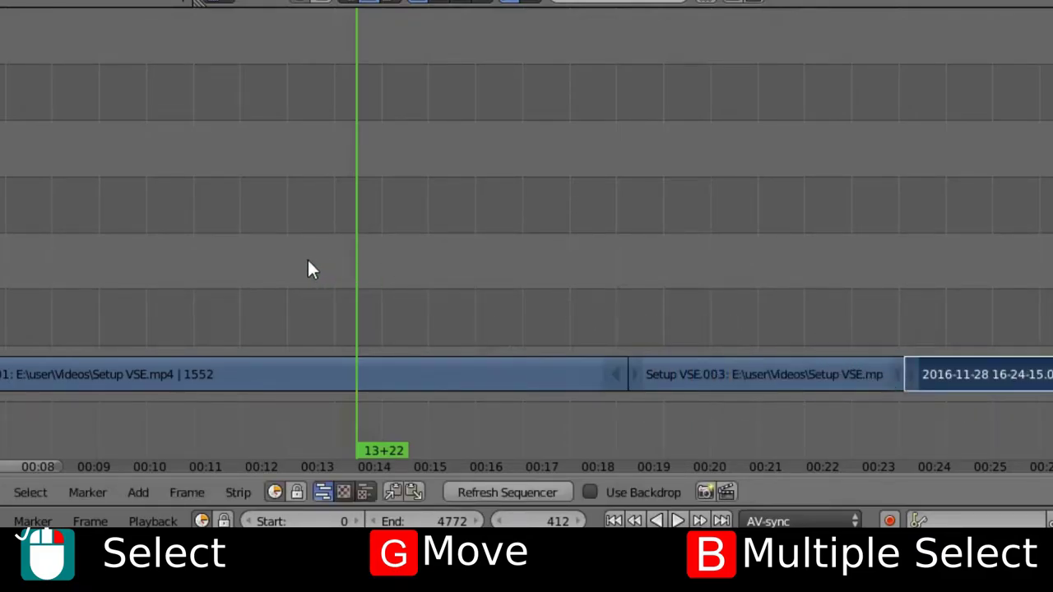
Step: Box-select the lower-channel strips, shift them left, then deselect everything
key(b)
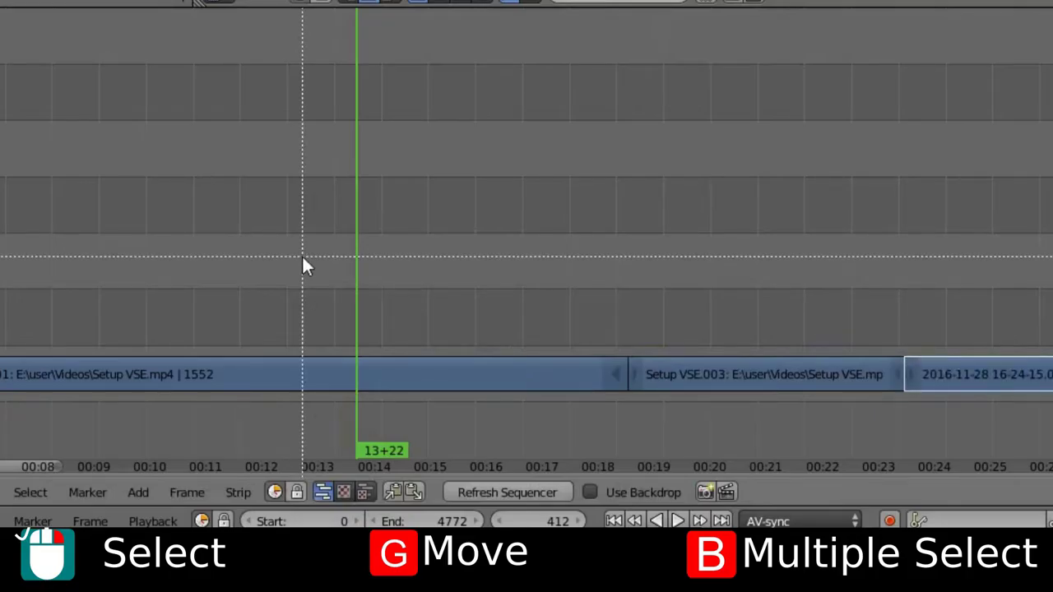
drag(303, 259, 1052, 433)
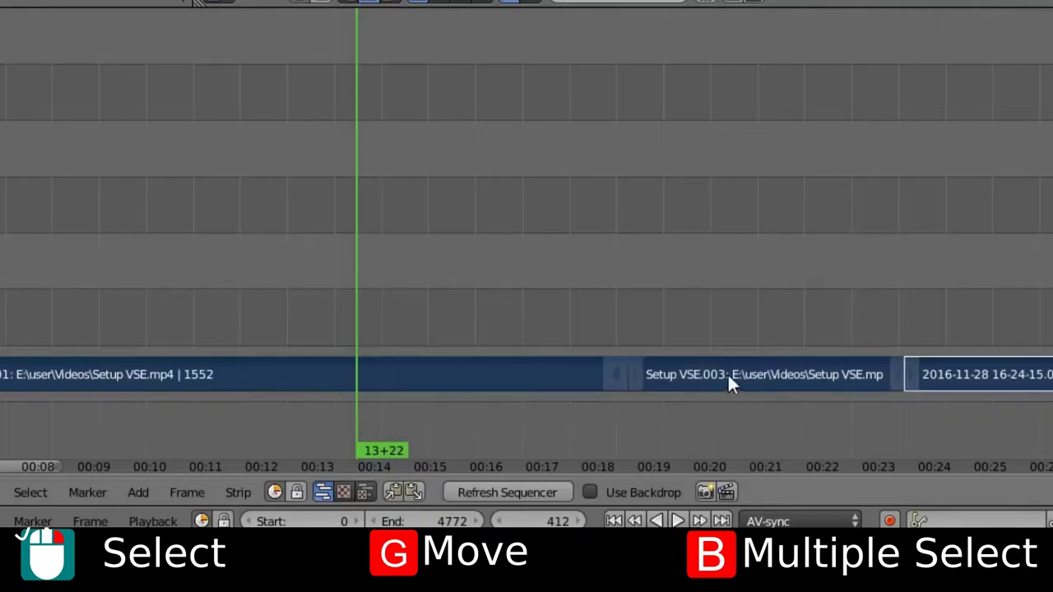
key(g)
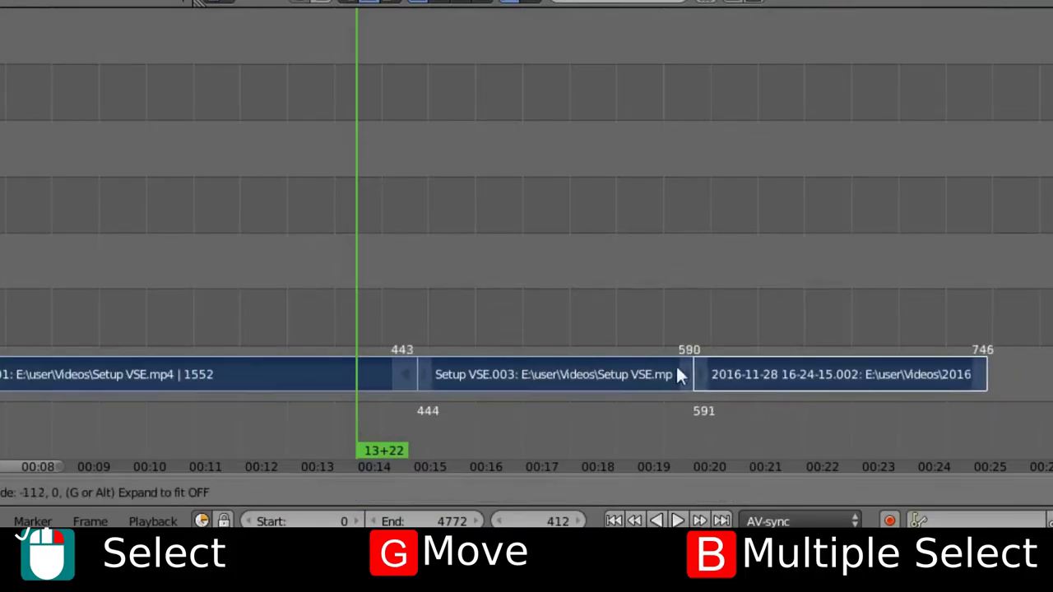
click(796, 379)
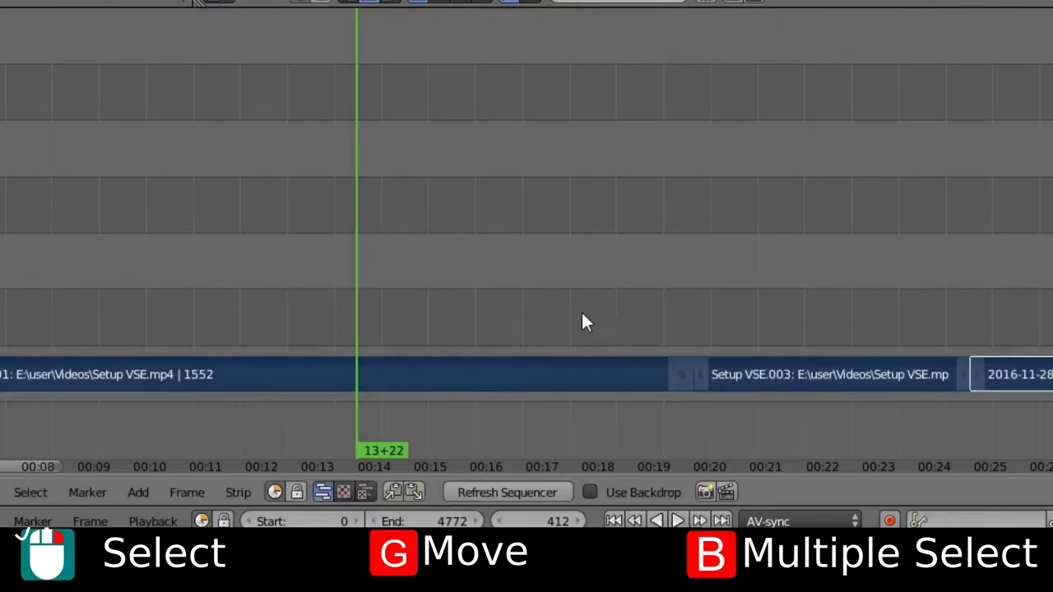
key(a)
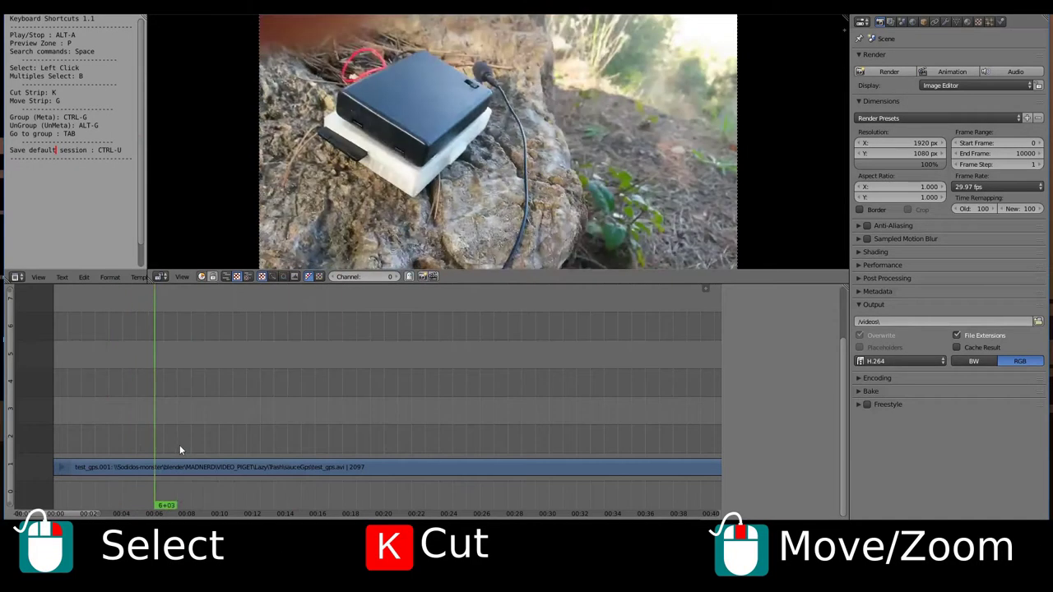
Step: Split the test_gps strip at 12+25 and 19+03, then erase the middle piece test_gps.002
drag(179, 445, 264, 454)
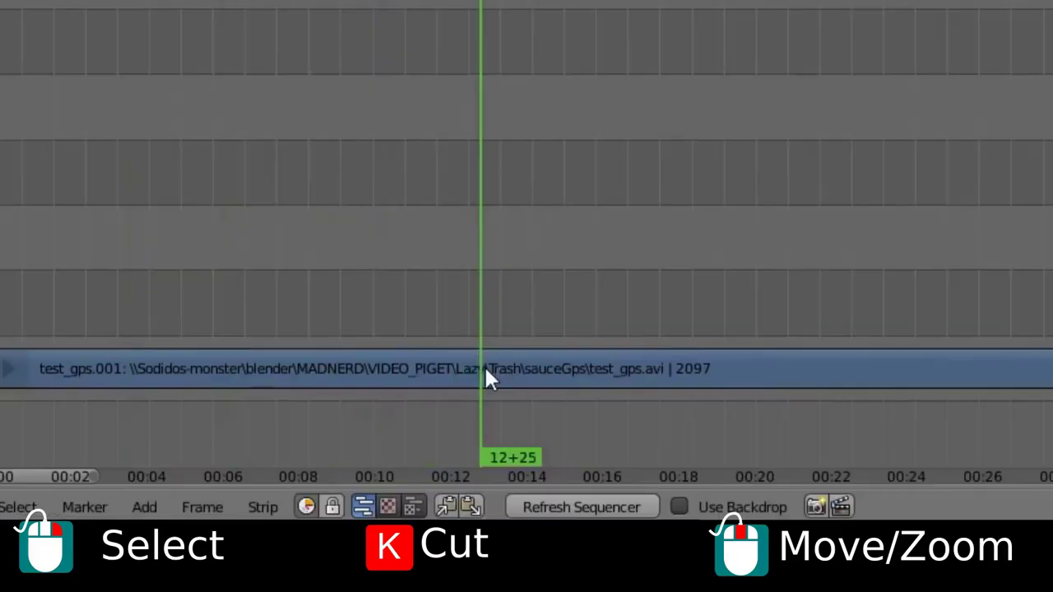
right_click(486, 370)
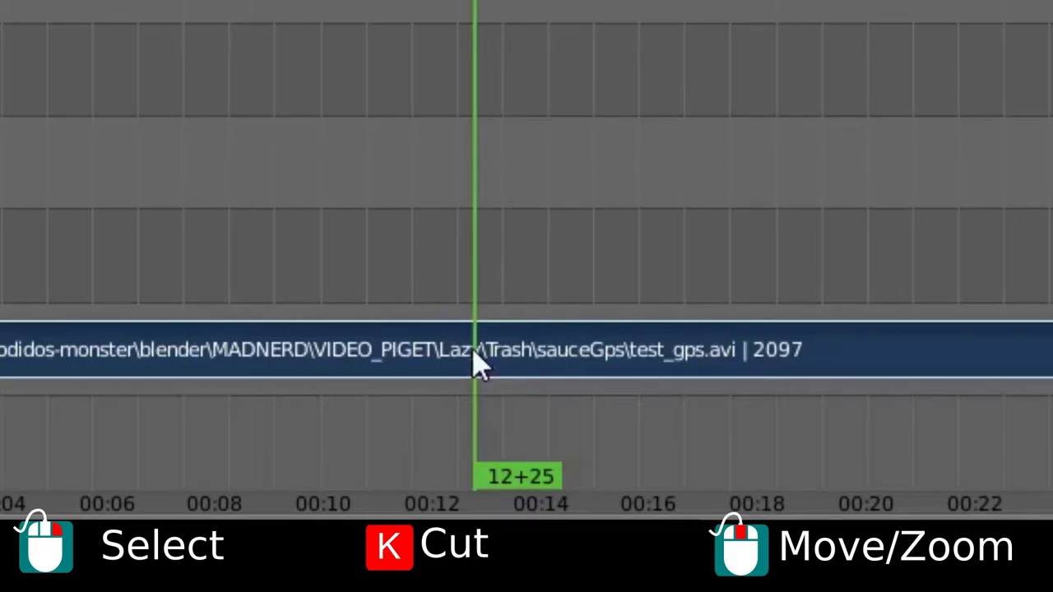
key(k)
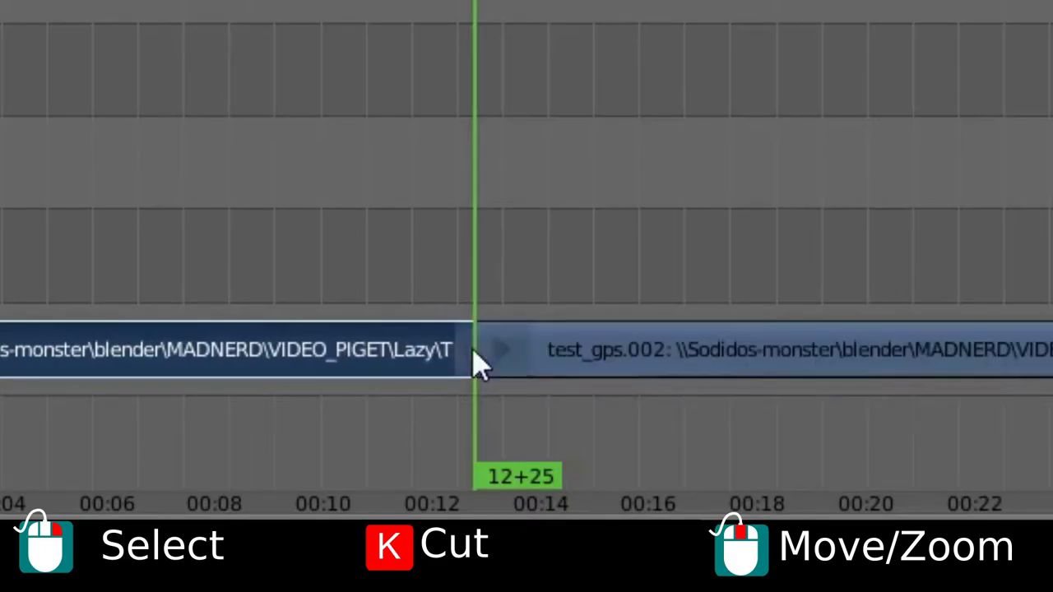
click(817, 300)
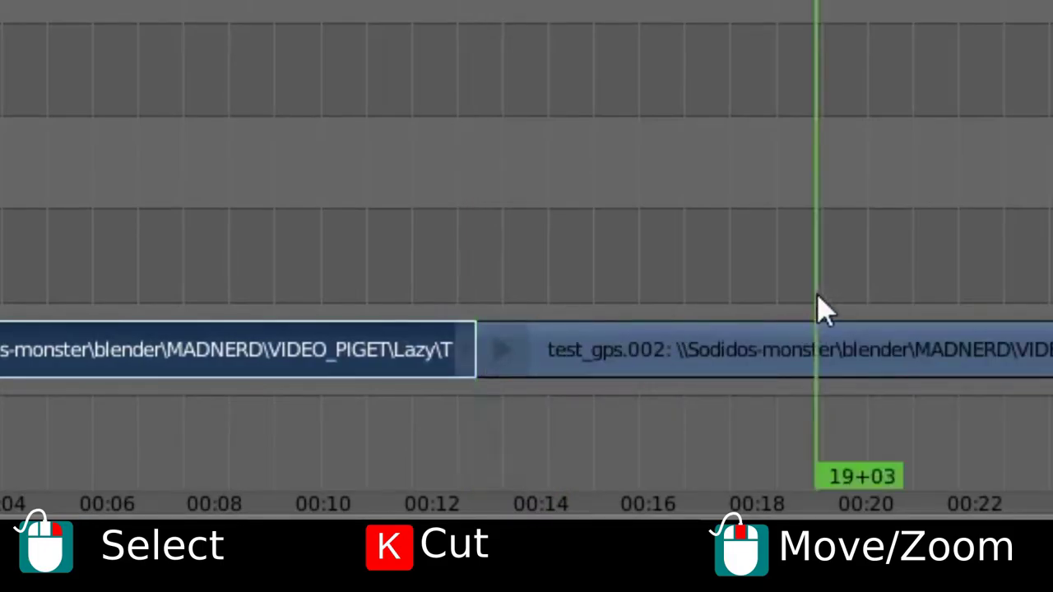
right_click(825, 352)
key(k)
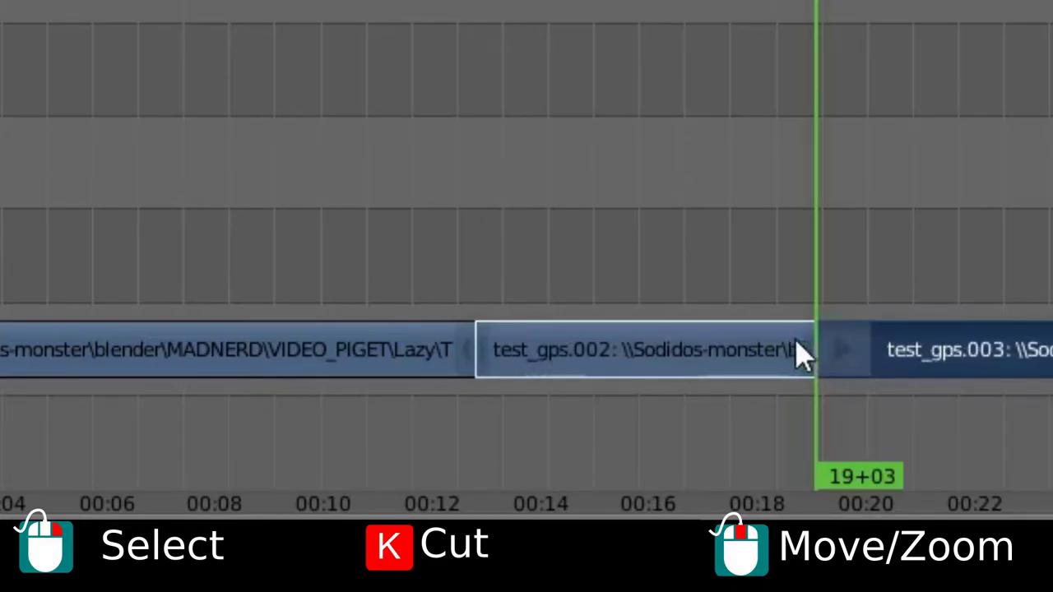
key(x)
click(668, 345)
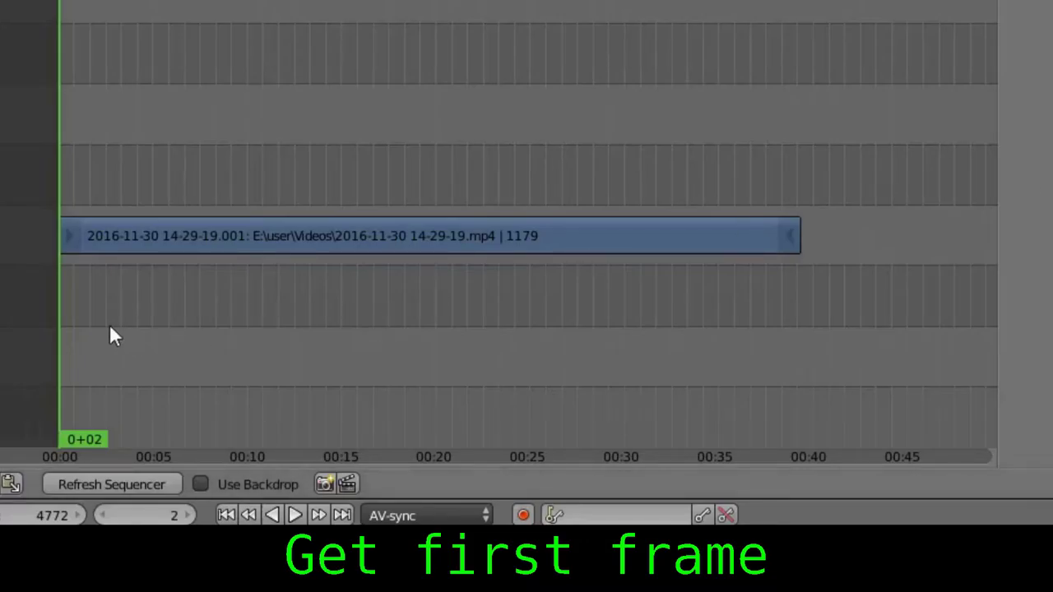
Step: Scrub to the clip's first frame and confirm Start Frame stays at 0
drag(73, 177, 52, 184)
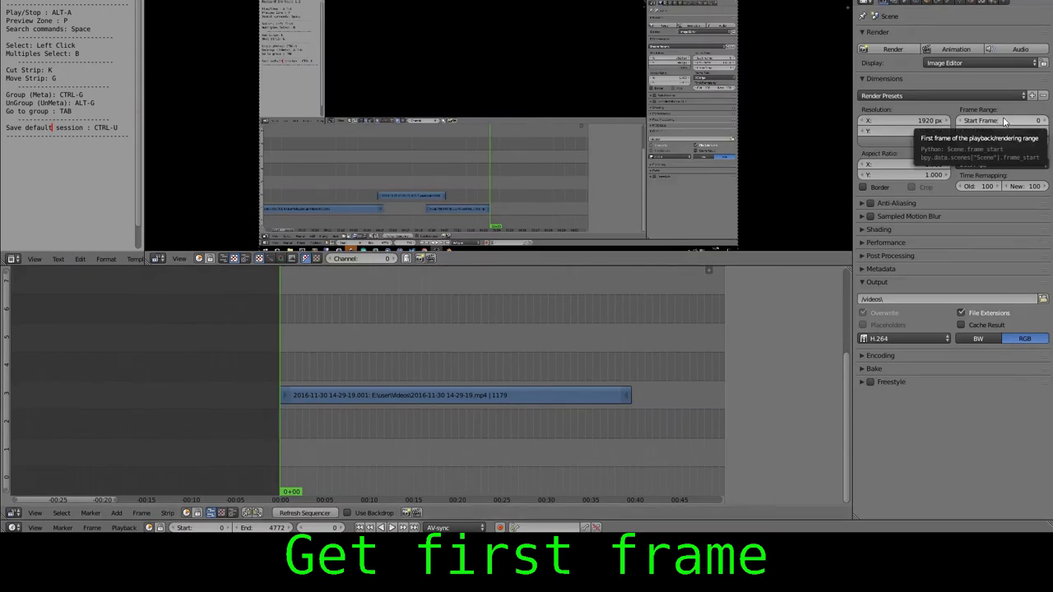
click(1003, 120)
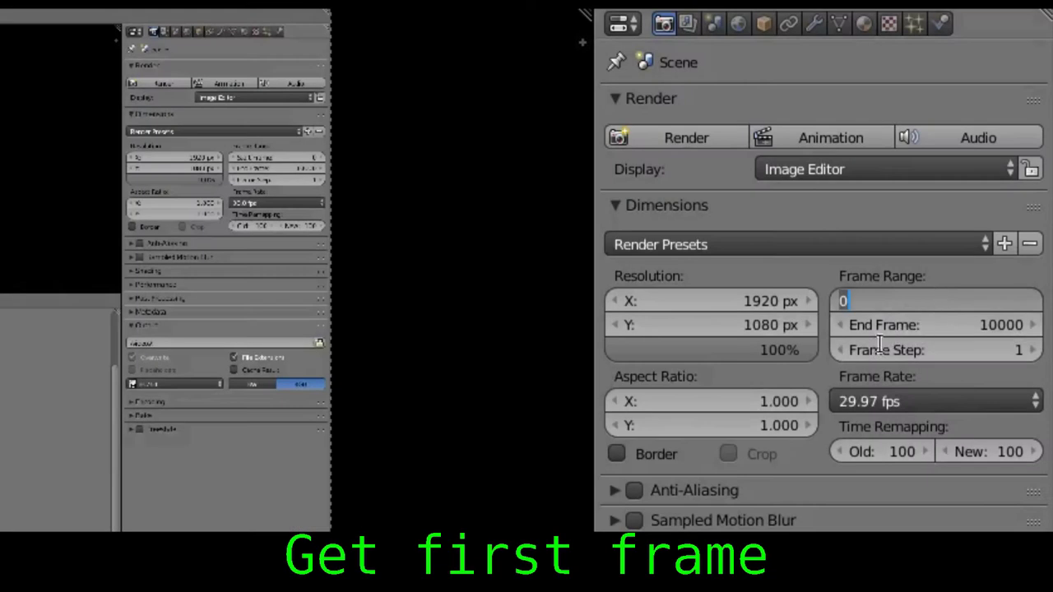
key(Return)
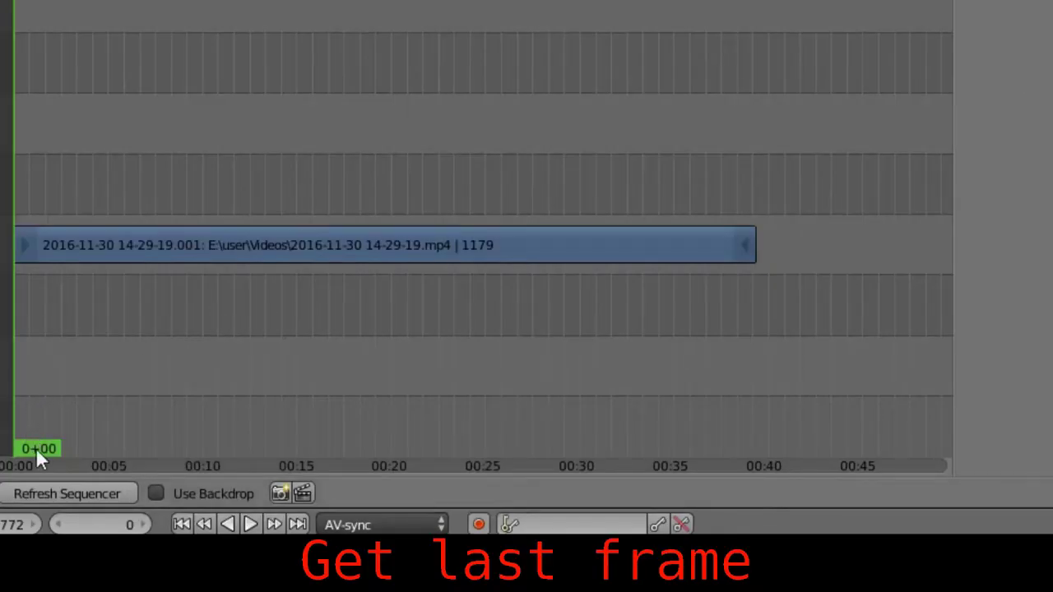
Step: Bring the playhead to the clip's end and step frames to land on 1178
mouse_move(33, 451)
mouse_down()
mouse_move(506, 447)
mouse_move(752, 398)
mouse_up()
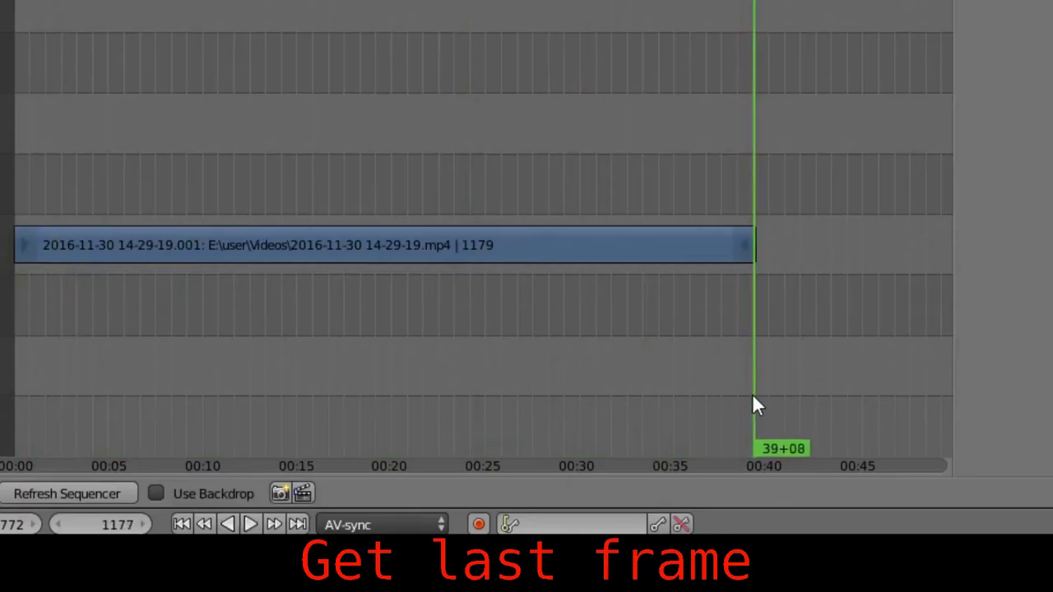
click(145, 525)
click(146, 525)
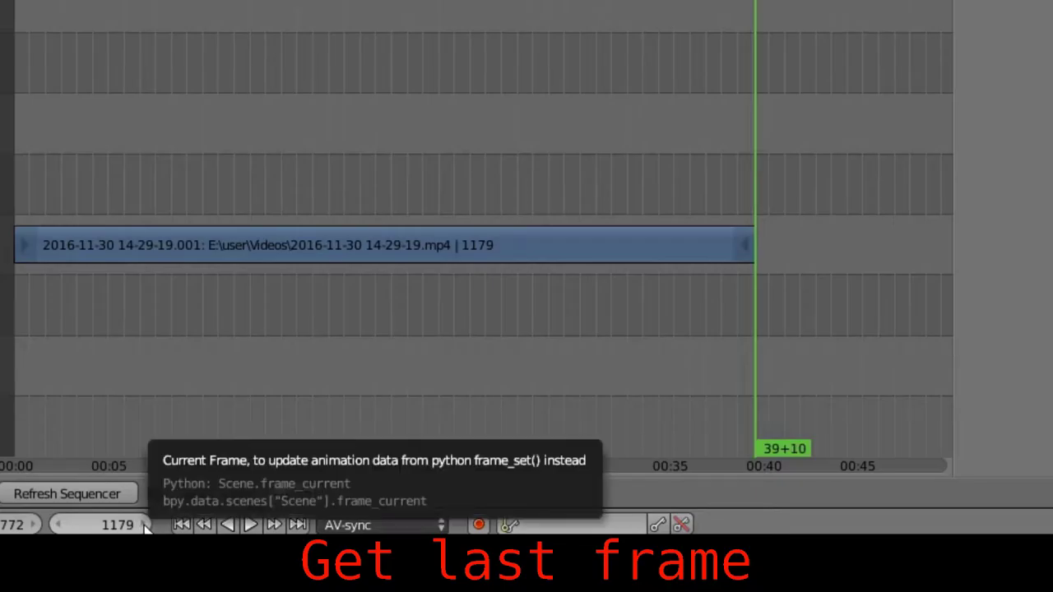
click(59, 526)
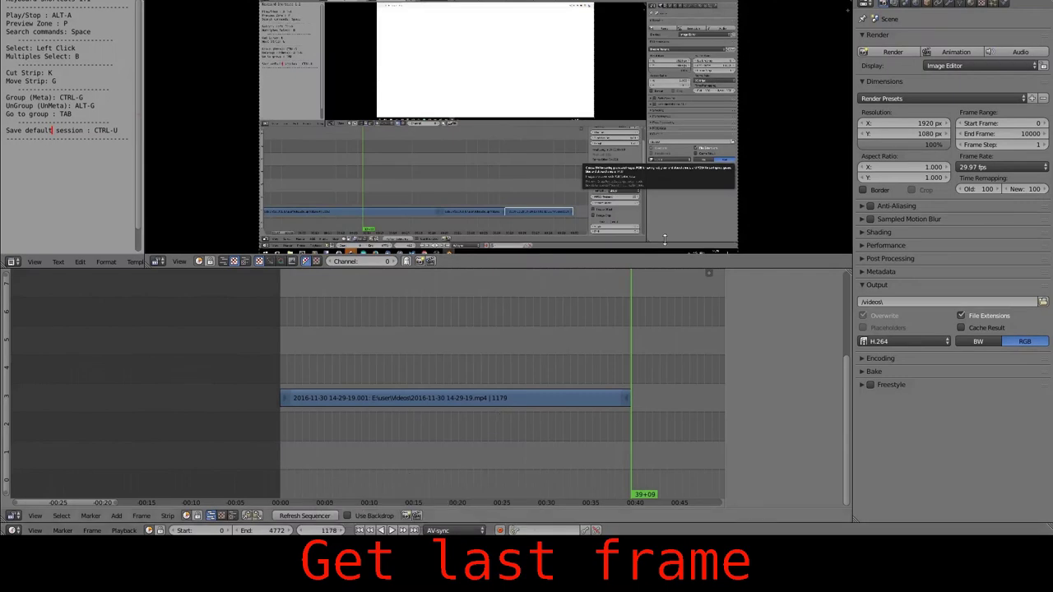
Step: Set the End Frame in Render Dimensions to 1178
double_click(1003, 133)
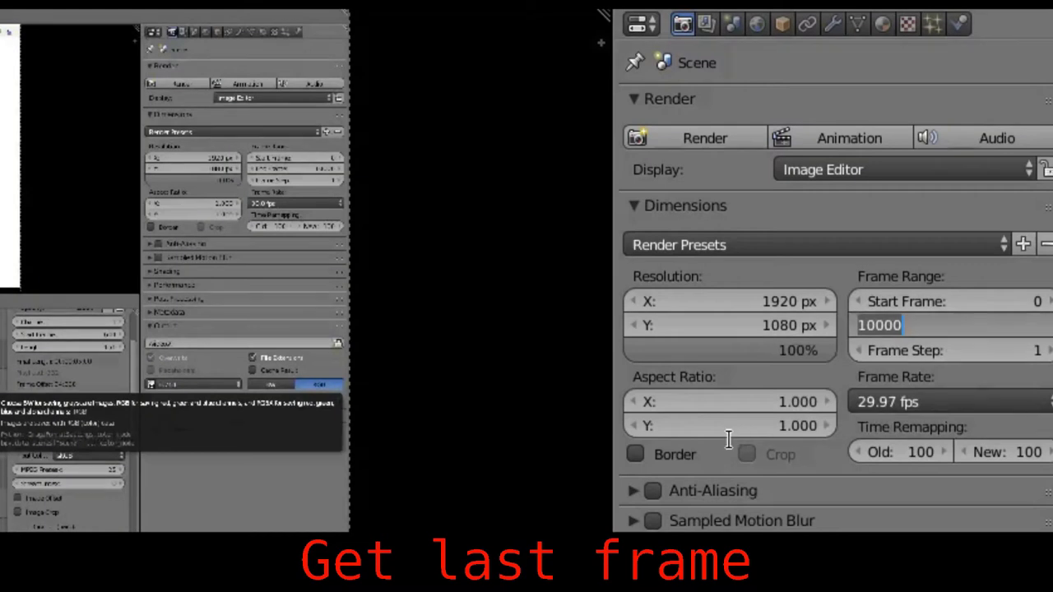
text(1178)
key(Return)
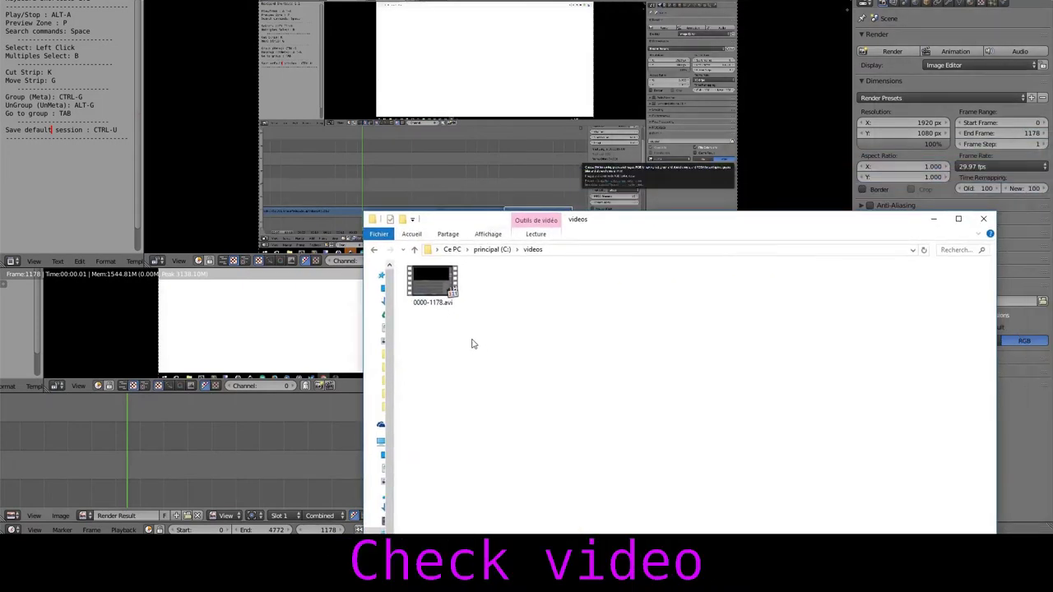
Step: Enlarge the icons in C:\videos and select the rendered 0000-1178.avi
ctrl+scroll(472, 341, up, 1)
click(486, 344)
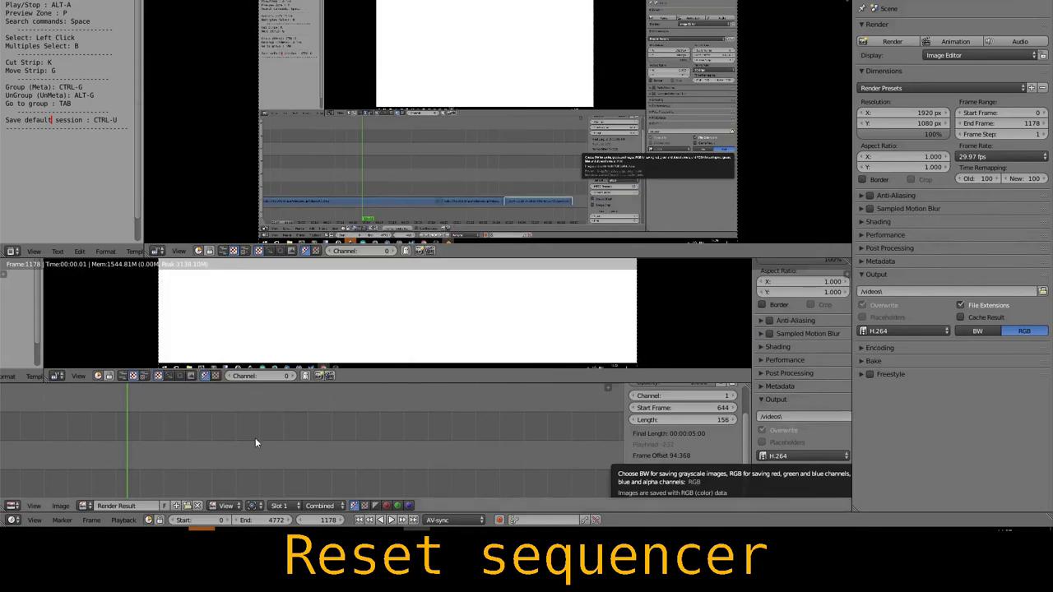
Step: Switch the lower area to the Video Sequence Editor to show the 1179-frame strip
click(13, 508)
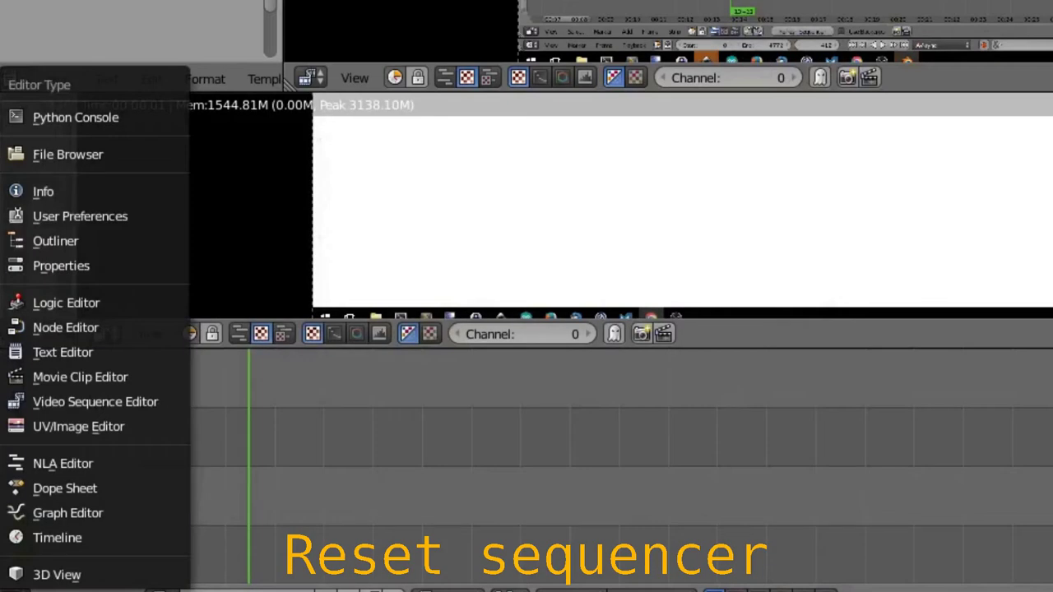
click(95, 405)
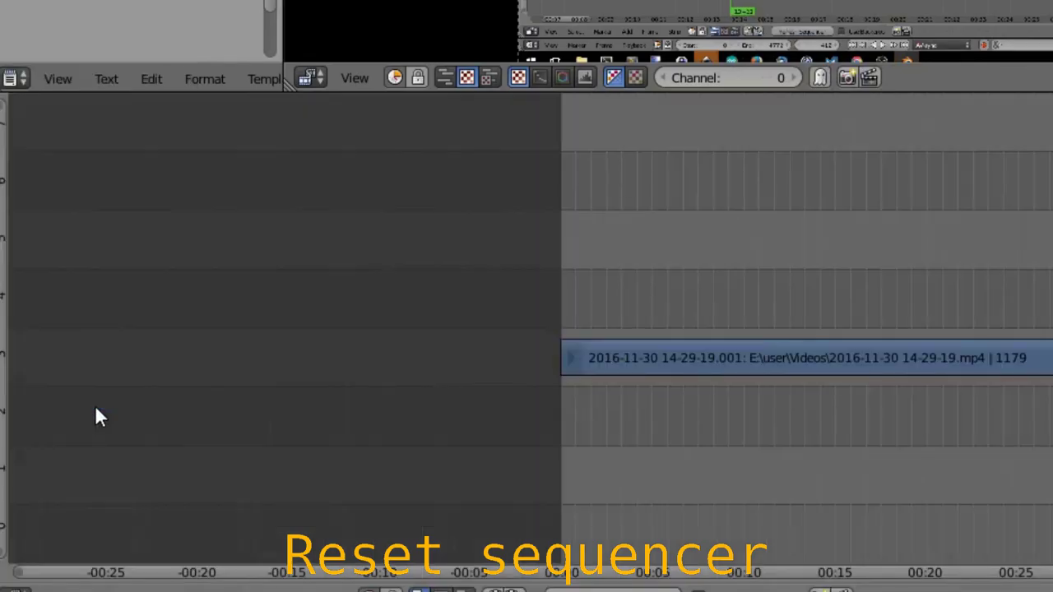